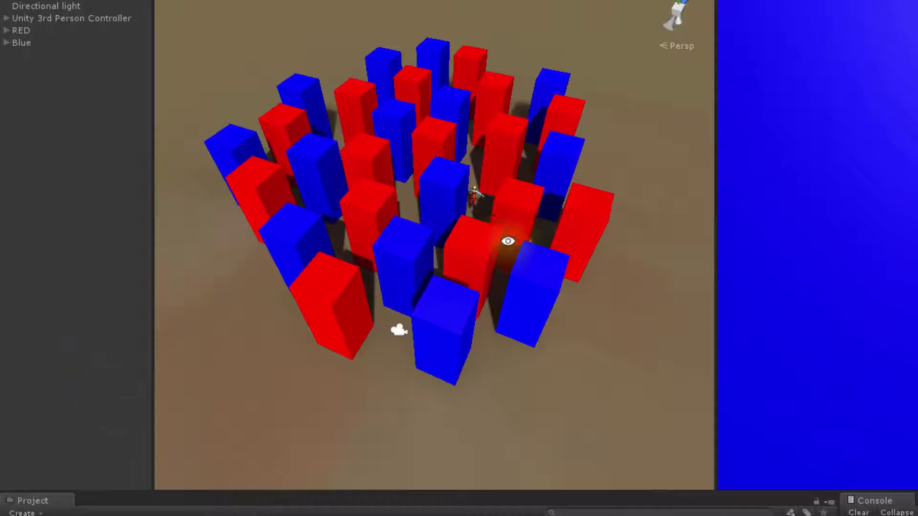
# Test-run the scene without the fade script to check how the cubes block the camera's view of the player, and stop it
pyautogui.keyDown('alt'); pyautogui.moveTo(516, 237); pyautogui.dragTo(535, 241, button='right'); pyautogui.keyUp('alt')
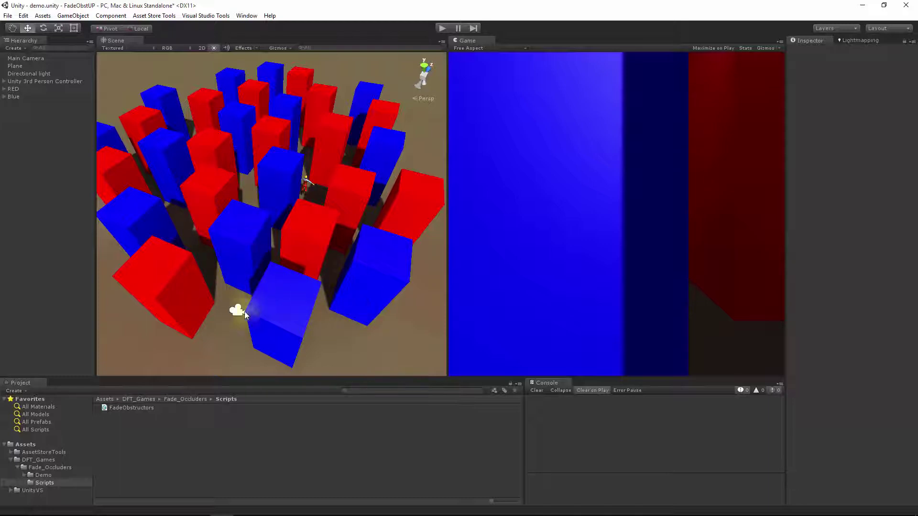
pyautogui.keyDown('alt'); pyautogui.moveTo(233, 352); pyautogui.dragTo(274, 311); pyautogui.keyUp('alt')
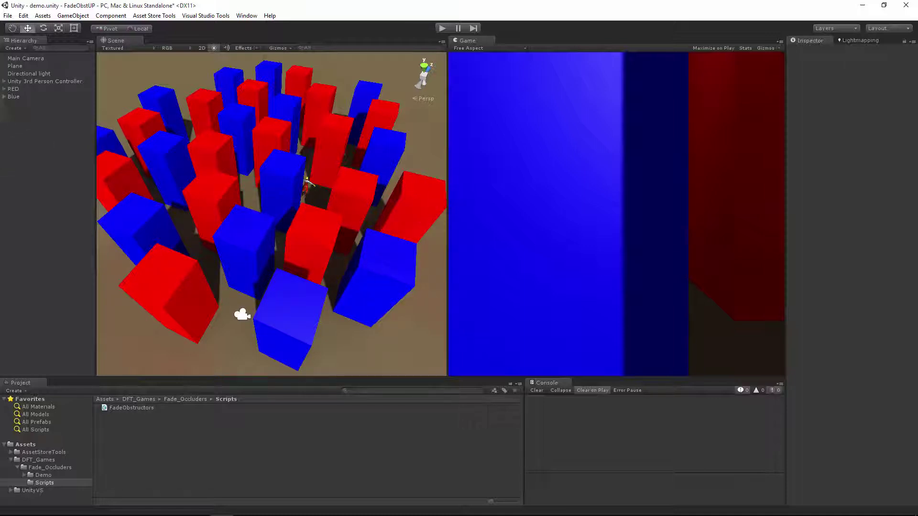
pyautogui.click(26, 58)
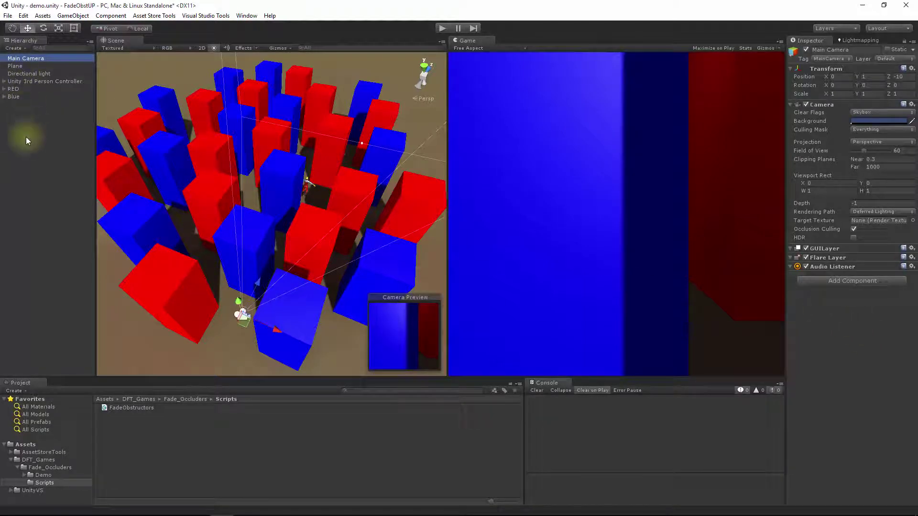
pyautogui.click(440, 29)
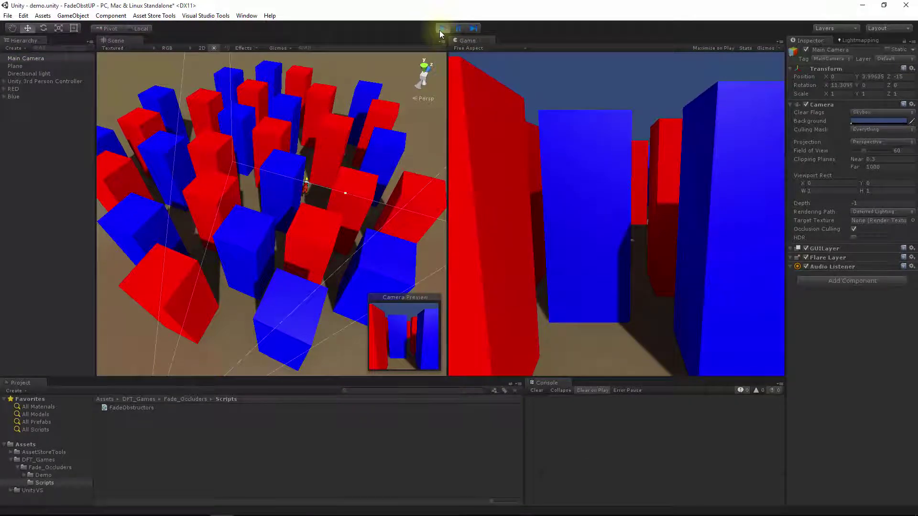
pyautogui.click(441, 30)
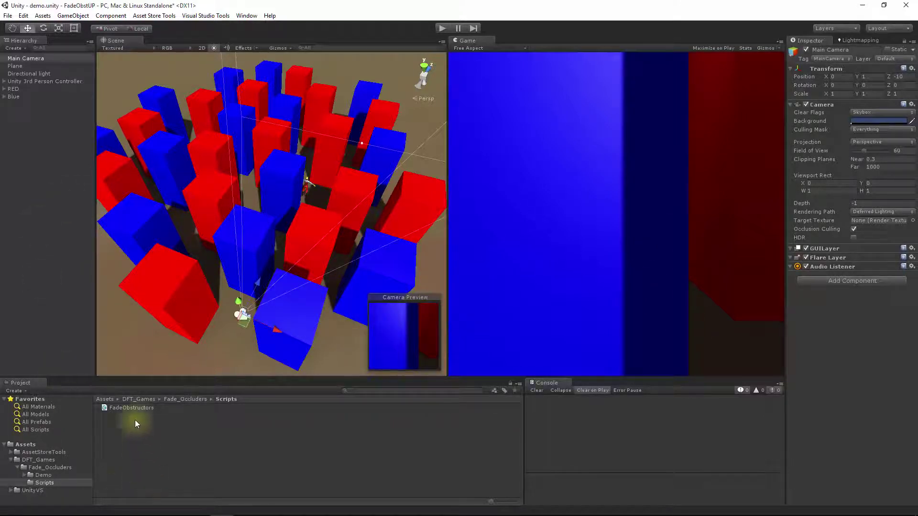
# Attach the FadeObstructors script to the Main Camera and check its Player Tag setting
pyautogui.click(26, 58)
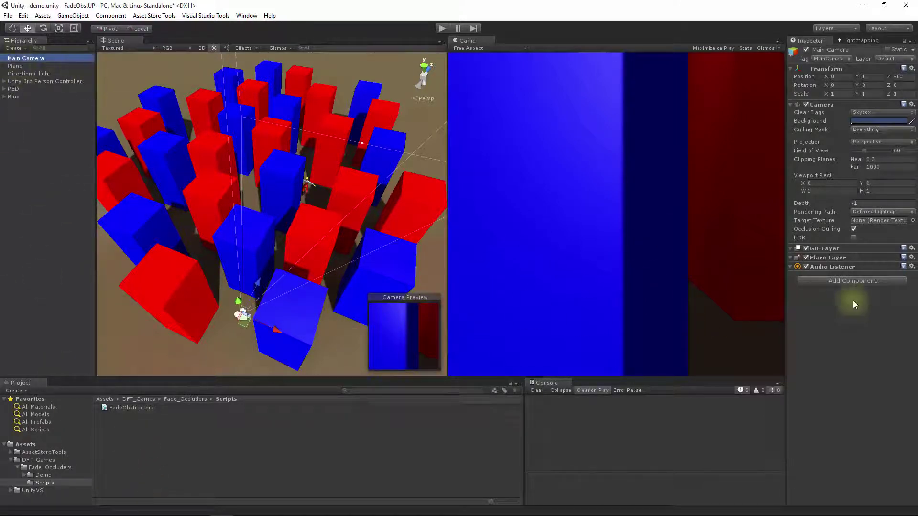
pyautogui.moveTo(113, 411); pyautogui.dragTo(820, 328)
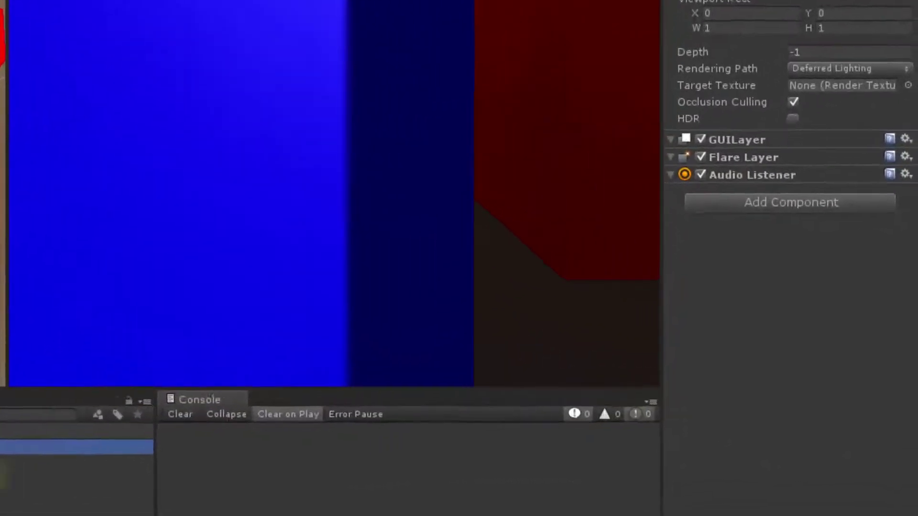
pyautogui.moveTo(723, 290); pyautogui.dragTo(723, 289)
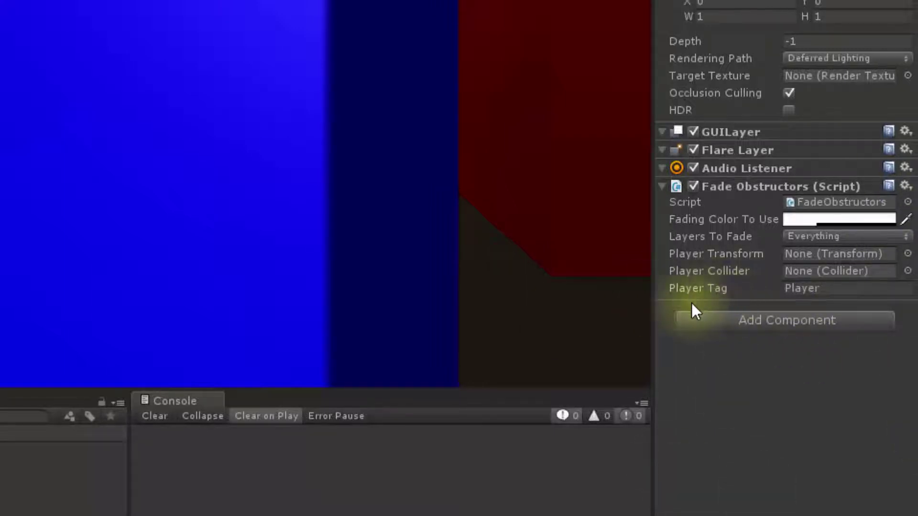
pyautogui.click(796, 292)
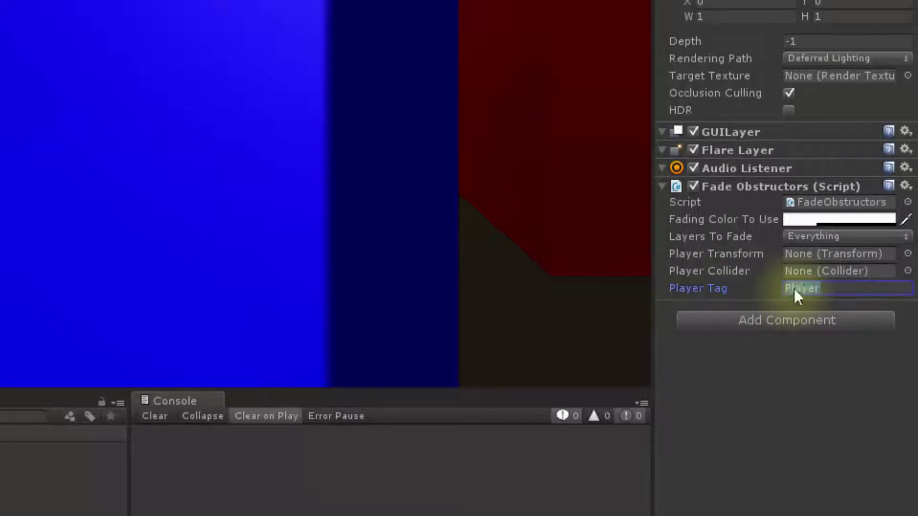
pyautogui.click(820, 368)
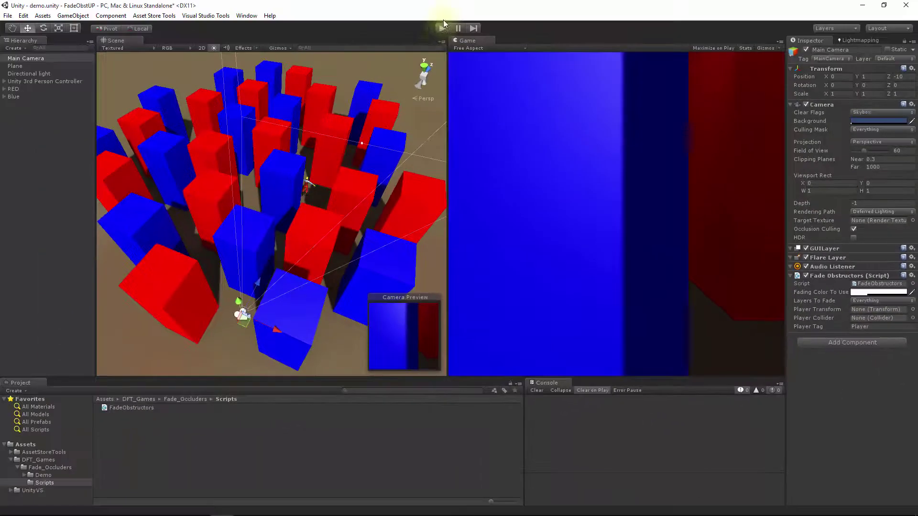
# Run the scene, steer the character around among the cubes to test the fading of obstructing objects, and stop the run
pyautogui.click(440, 29)
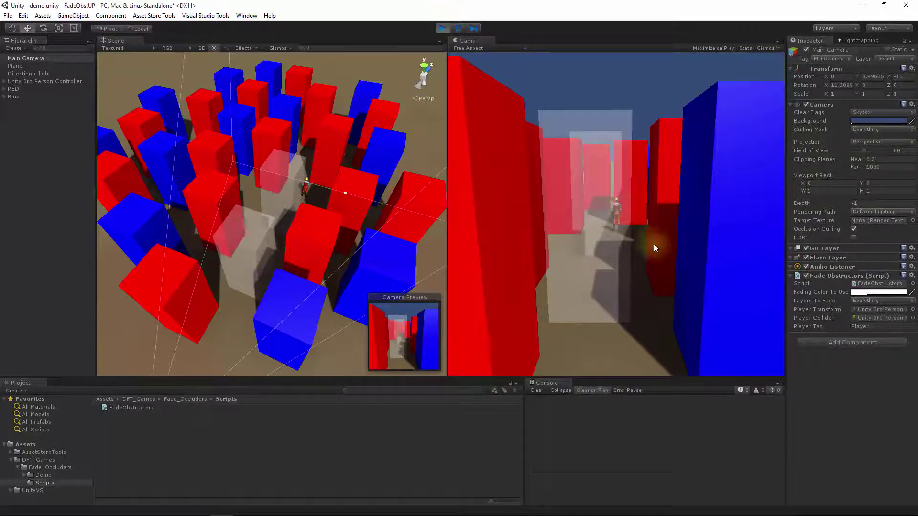
pyautogui.press('a')
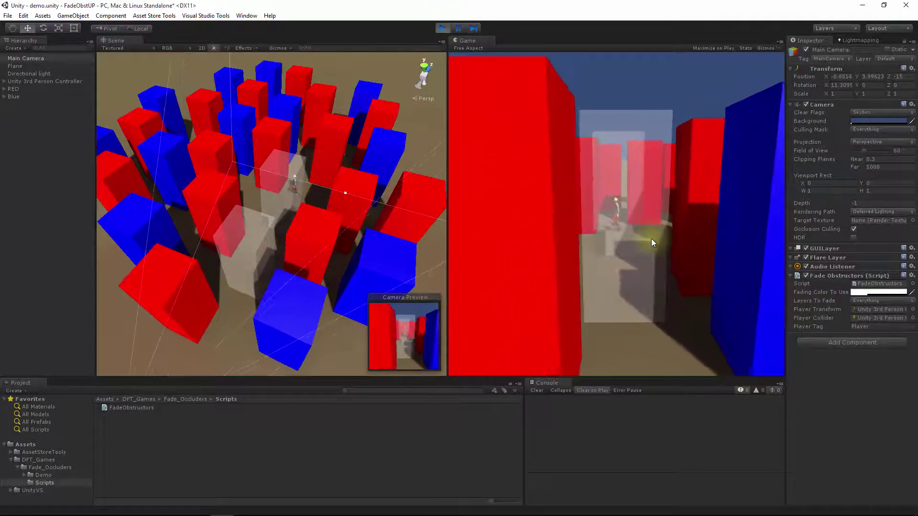
pyautogui.press('a')
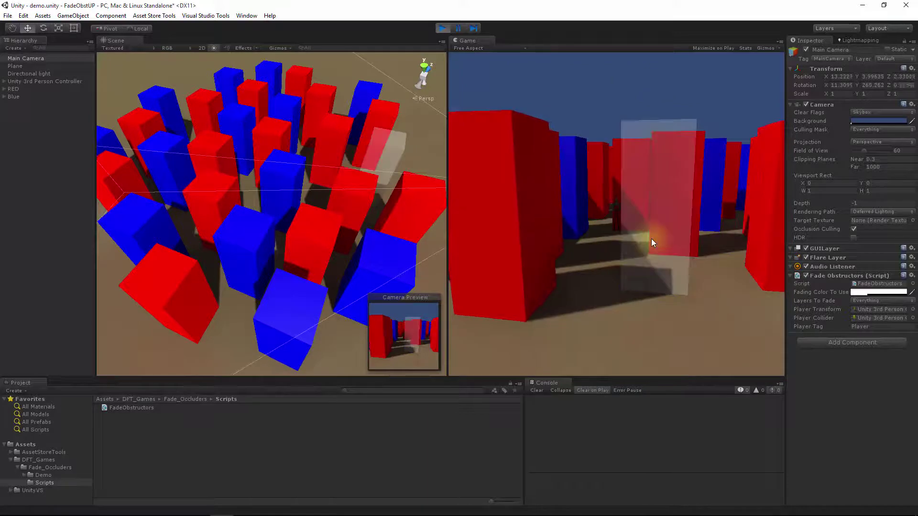
pyautogui.press('a')
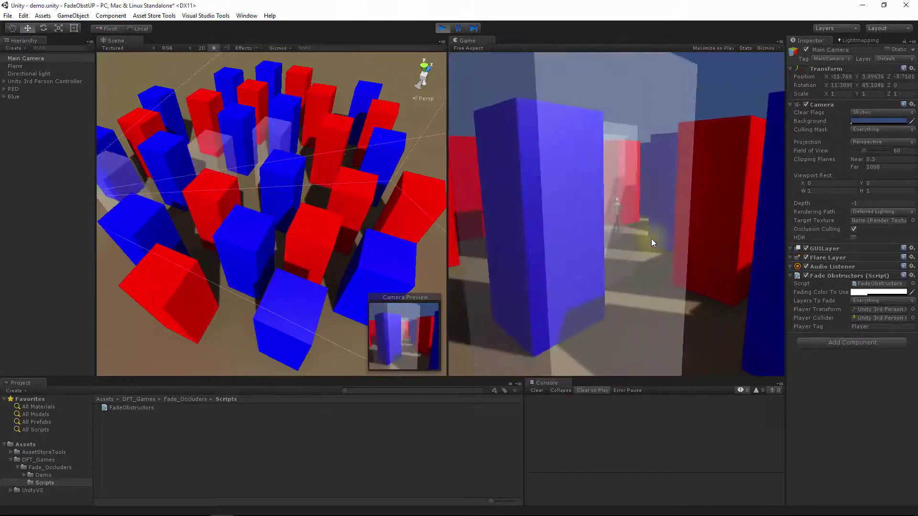
pyautogui.press('a')
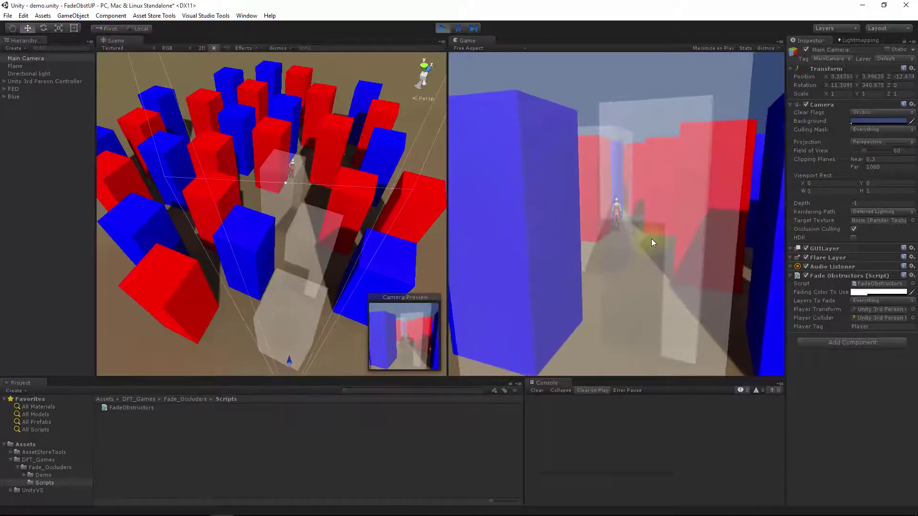
pyautogui.press('a')
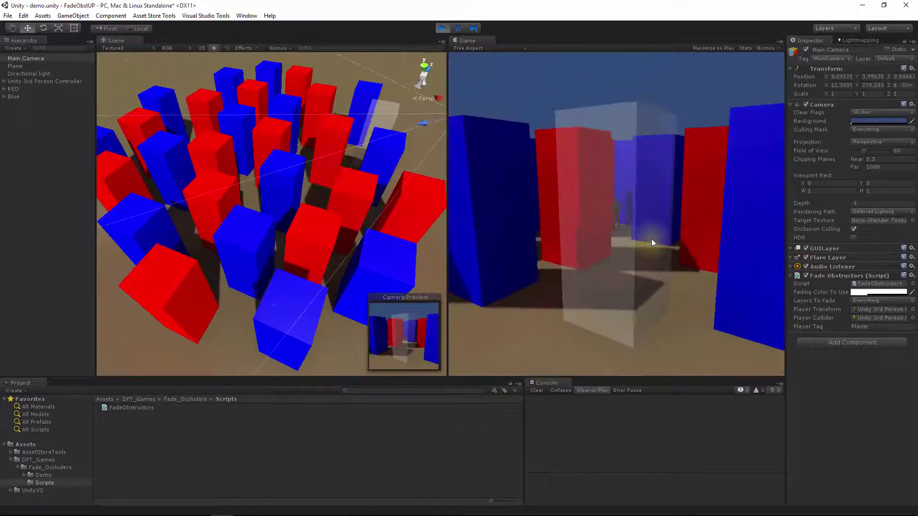
pyautogui.press('a')
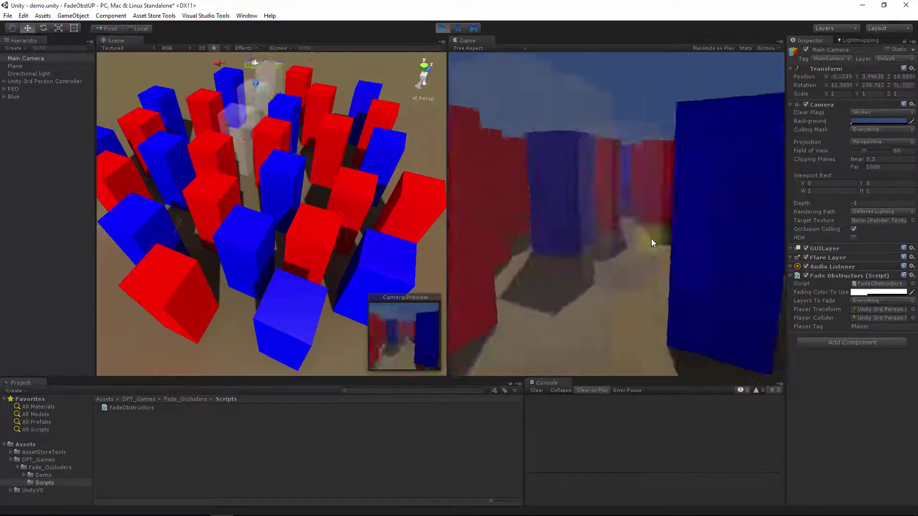
pyautogui.press('a')
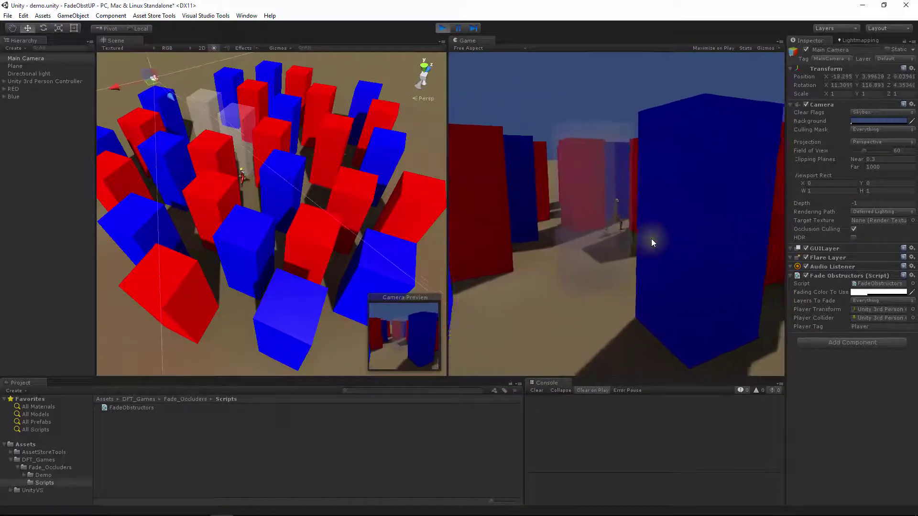
pyautogui.press('a')
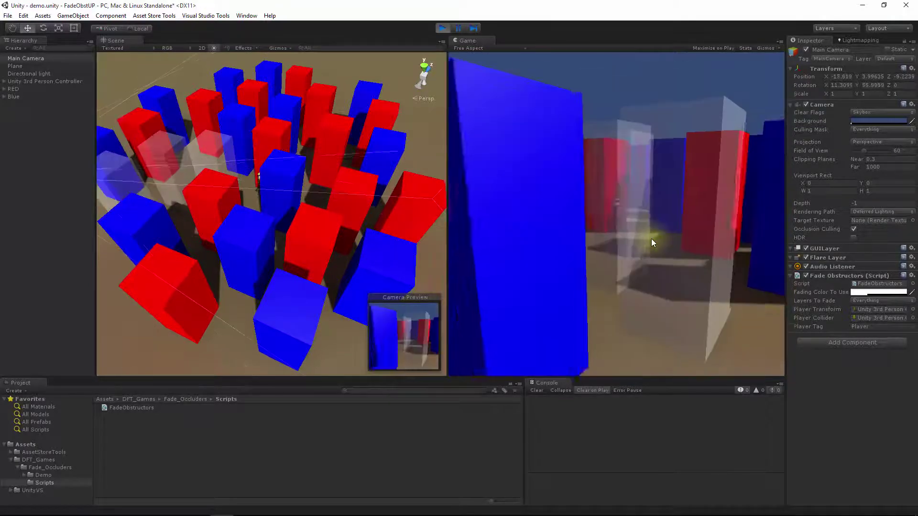
pyautogui.press('d')
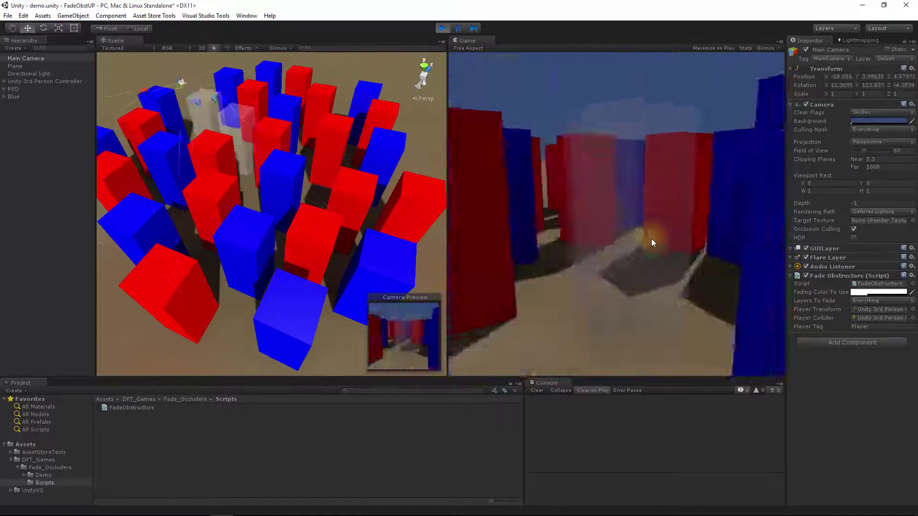
pyautogui.press('d')
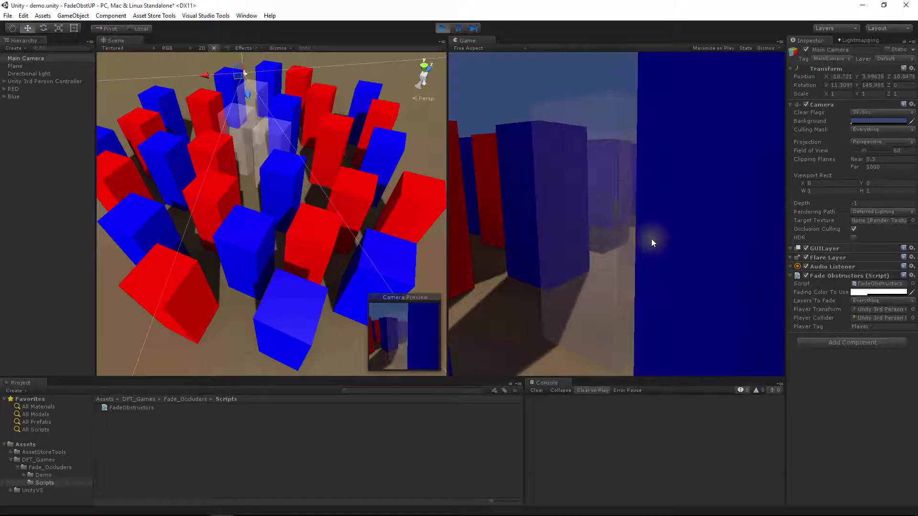
pyautogui.click(440, 28)
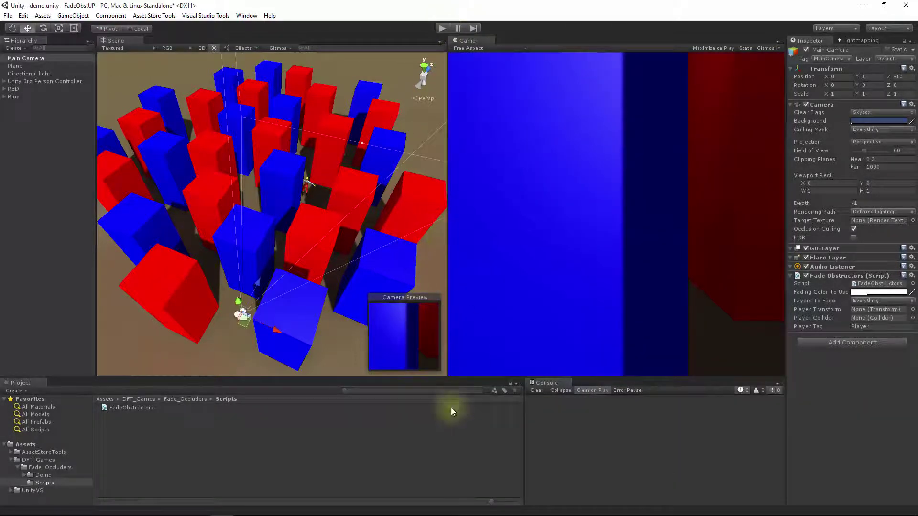
# Inspect the layer assignments of a blue cube and a red cube, and clear the selection with the RED and Blue groups collapsed
pyautogui.click(139, 223)
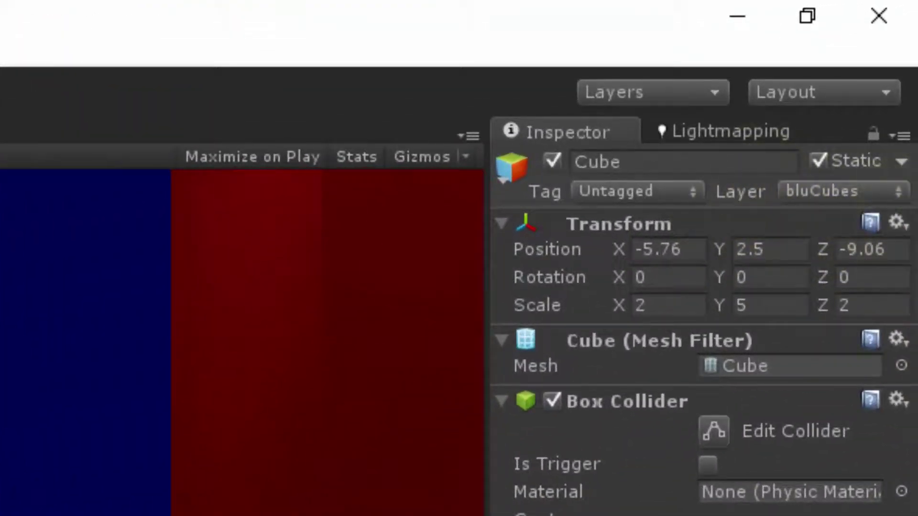
pyautogui.click(451, 514)
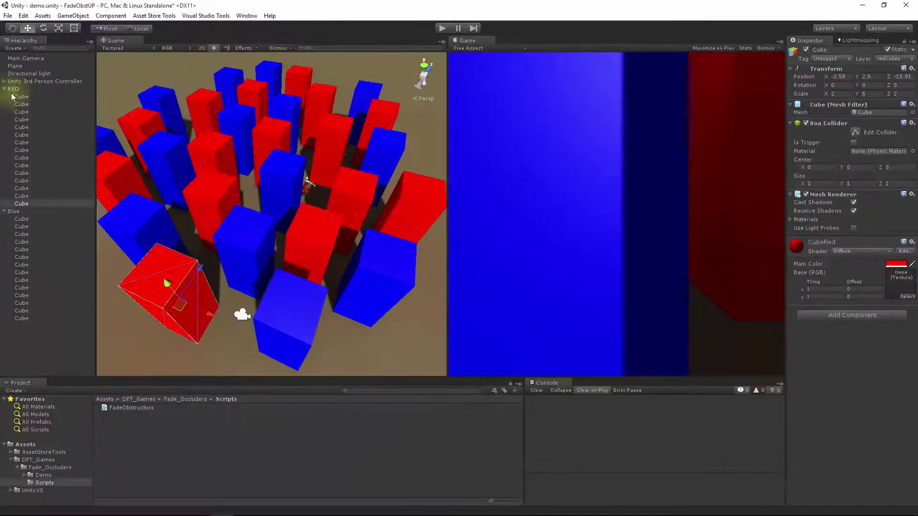
pyautogui.click(3, 89)
pyautogui.click(3, 97)
pyautogui.click(12, 194)
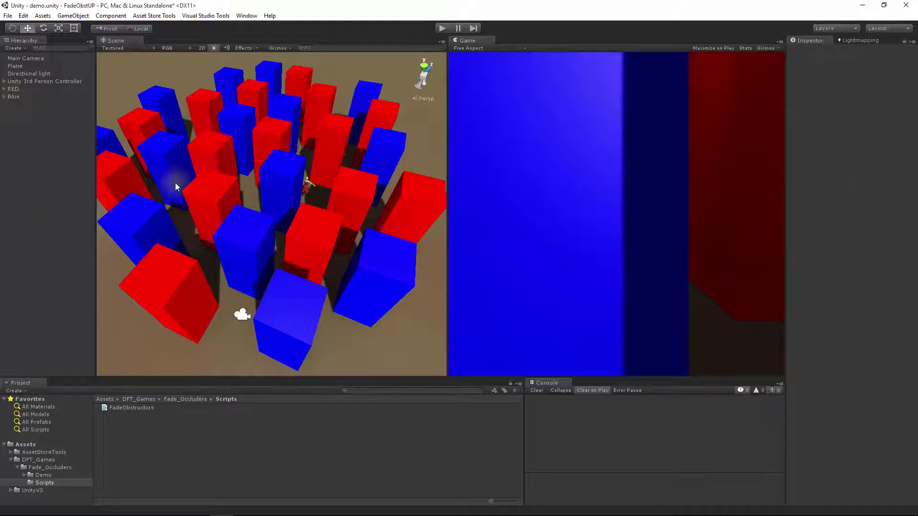
# Add a second FadeObstructors script to the Main Camera
pyautogui.click(38, 58)
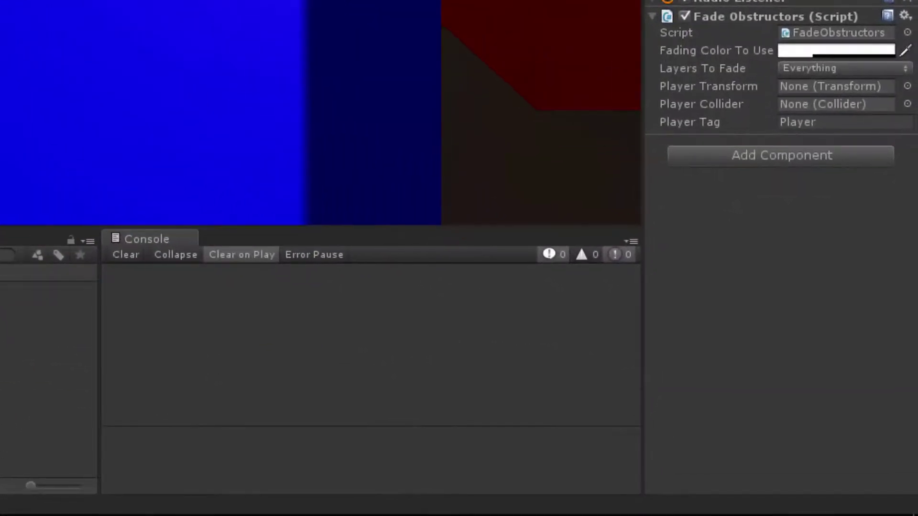
pyautogui.moveTo(0, 310); pyautogui.dragTo(734, 260)
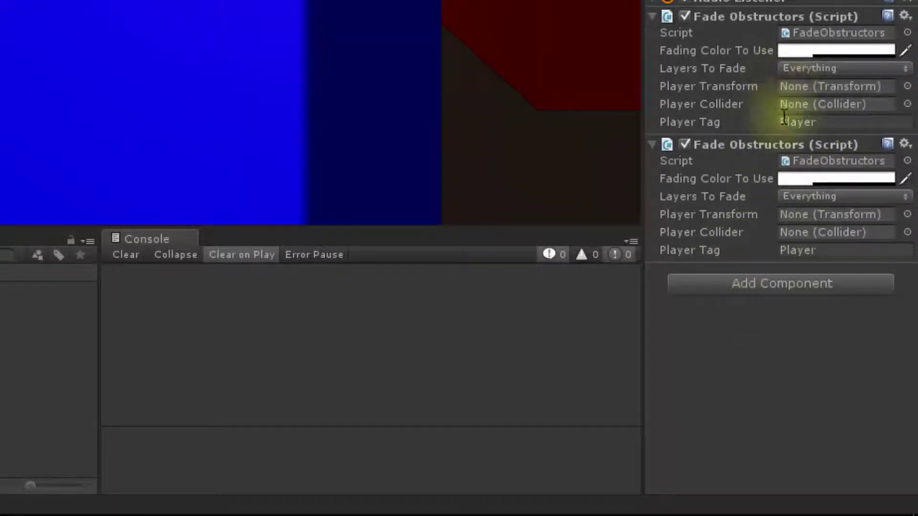
# Limit the first Fade Obstructors component to the bluCubes layer and set its fading color to yellow
pyautogui.click(835, 68)
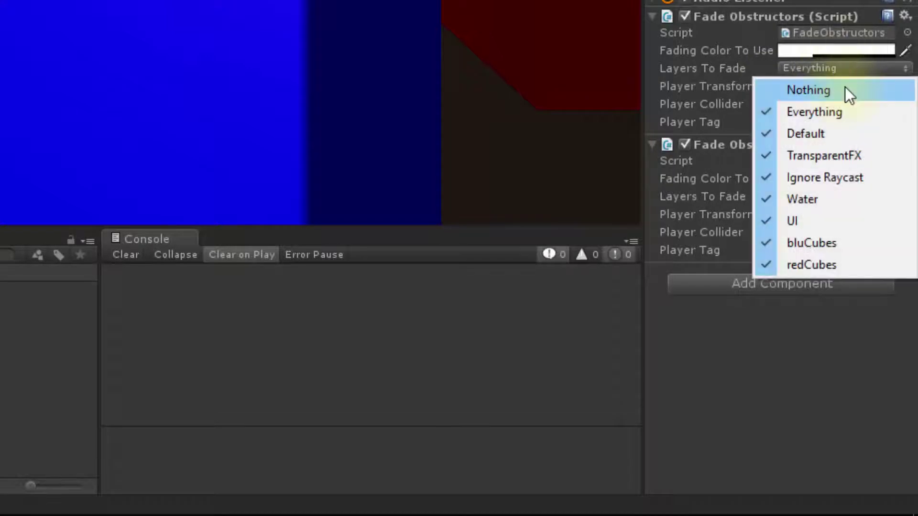
pyautogui.click(845, 89)
pyautogui.click(839, 67)
pyautogui.click(829, 243)
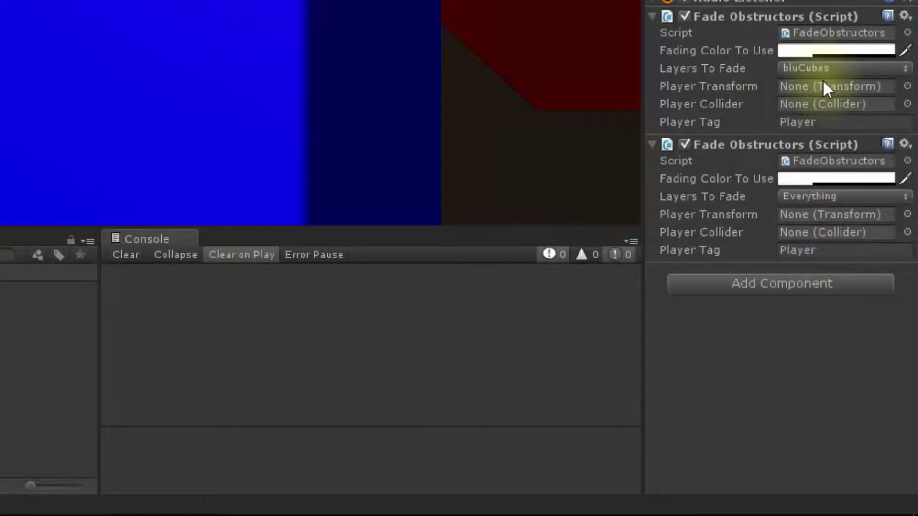
pyautogui.click(827, 48)
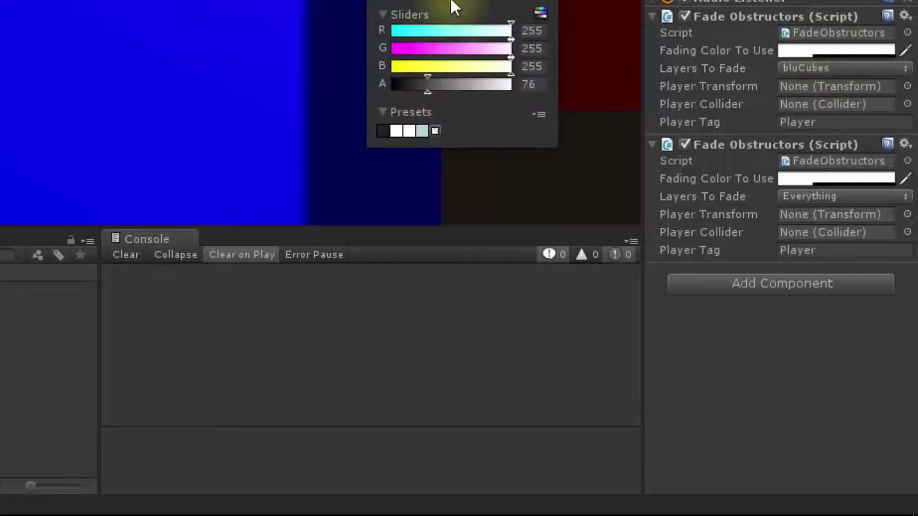
pyautogui.moveTo(425, 66); pyautogui.dragTo(366, 73)
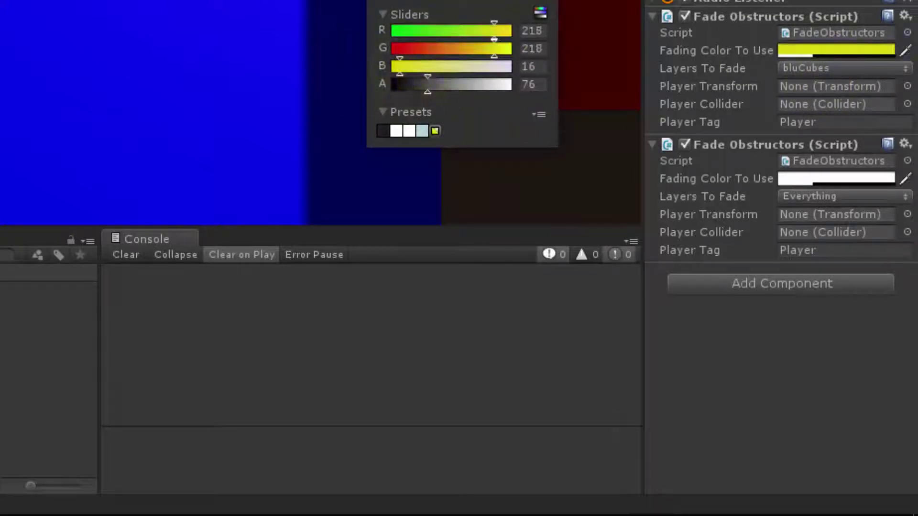
# Limit the second Fade Obstructors component to the redCubes layer and set its fading color to blue-violet
pyautogui.click(817, 196)
pyautogui.click(818, 216)
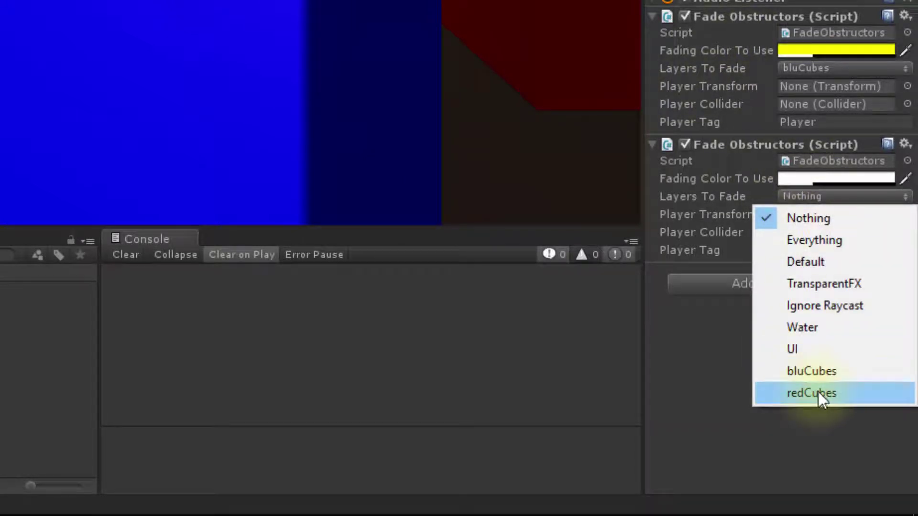
pyautogui.click(833, 395)
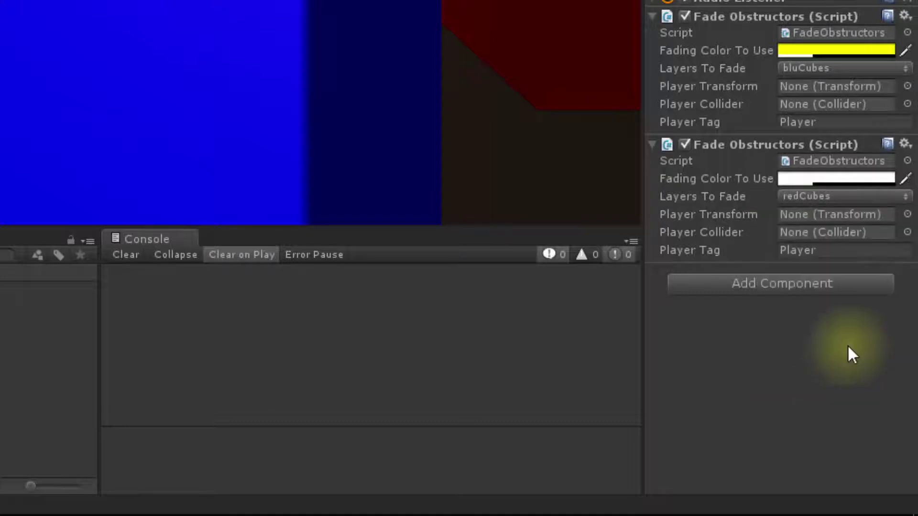
pyautogui.click(842, 179)
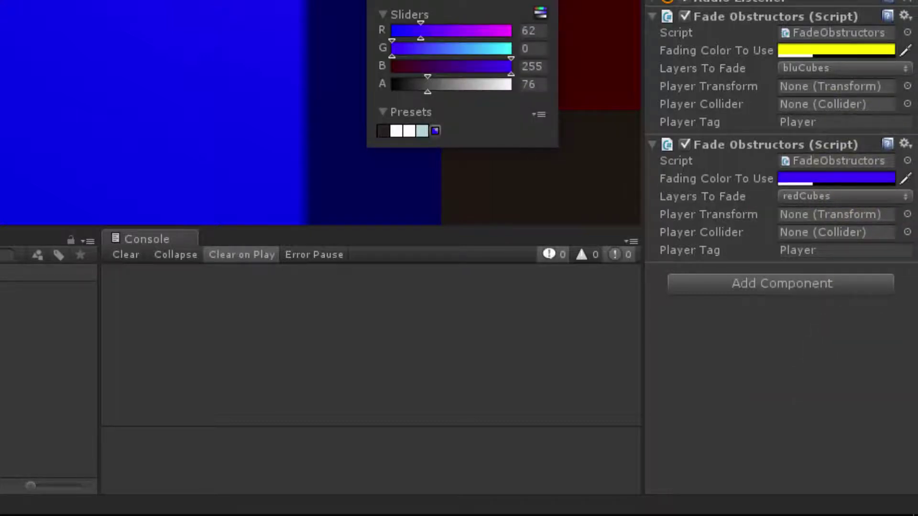
pyautogui.press('Escape')
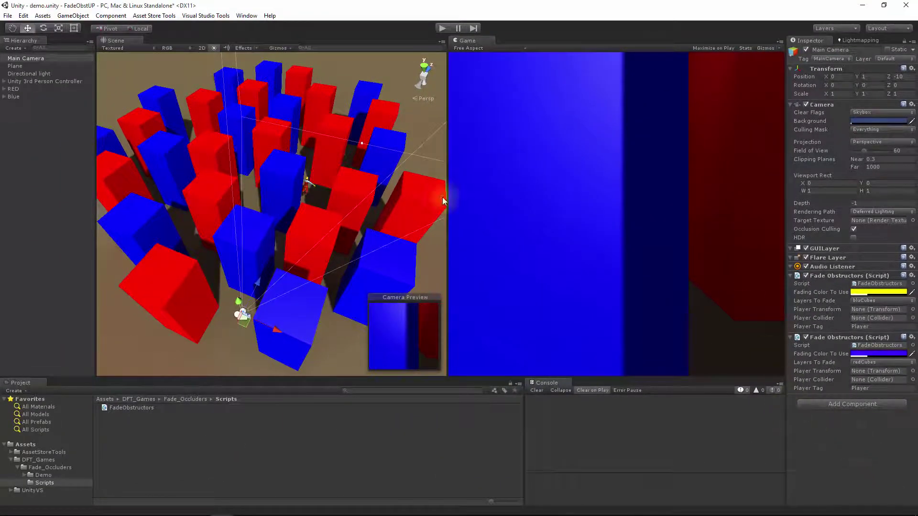
# Start play mode, inspect the two faded blue cubes between the camera and the player, and reselect the Main Camera
pyautogui.click(443, 29)
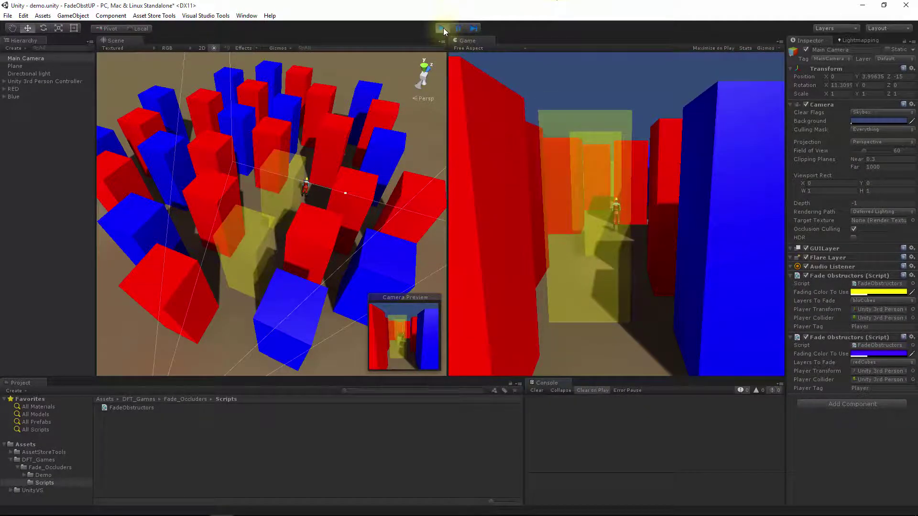
pyautogui.click(239, 254)
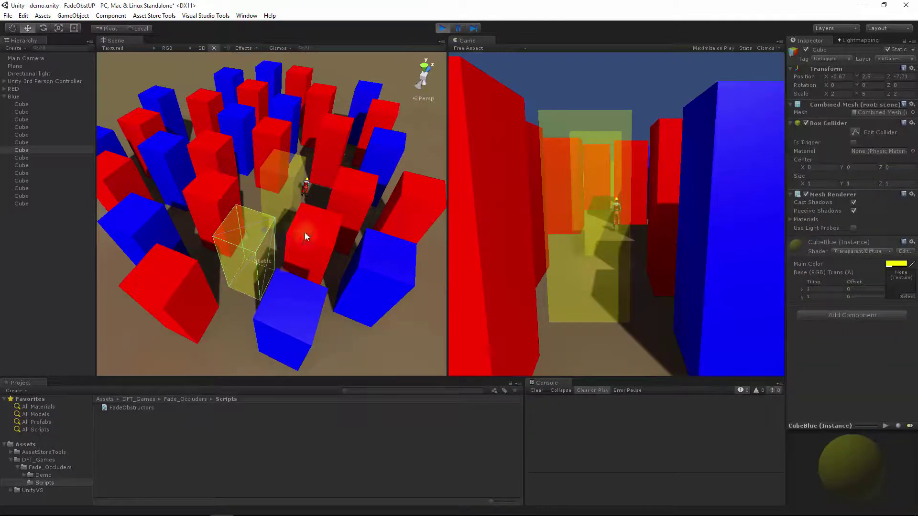
pyautogui.click(284, 176)
pyautogui.click(28, 58)
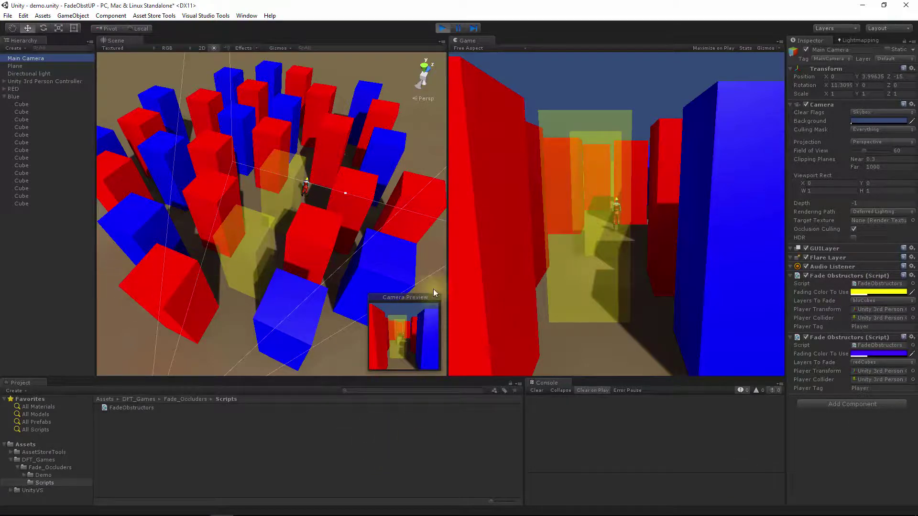
# Walk the player around among the cubes to test the fading of blue and red obstructors, and stop play mode
pyautogui.click(584, 284)
pyautogui.press('a')
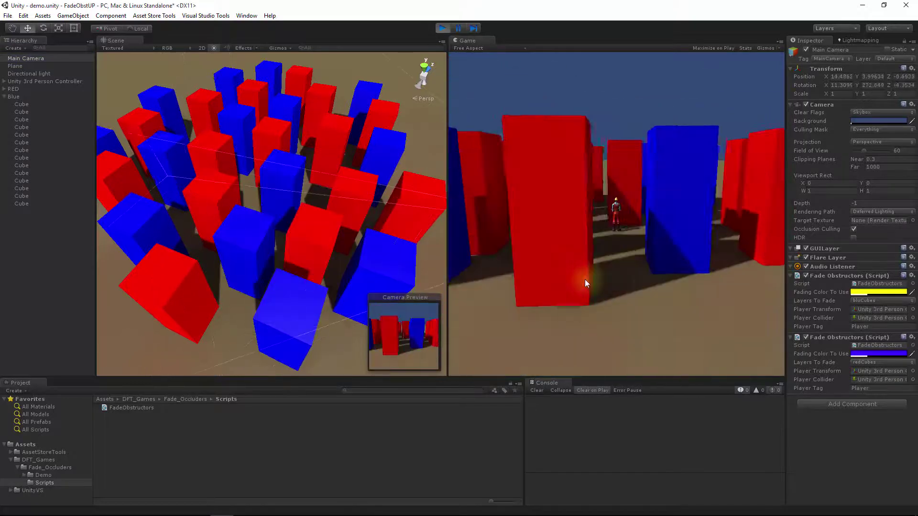
pyautogui.press('a')
pyautogui.press('d')
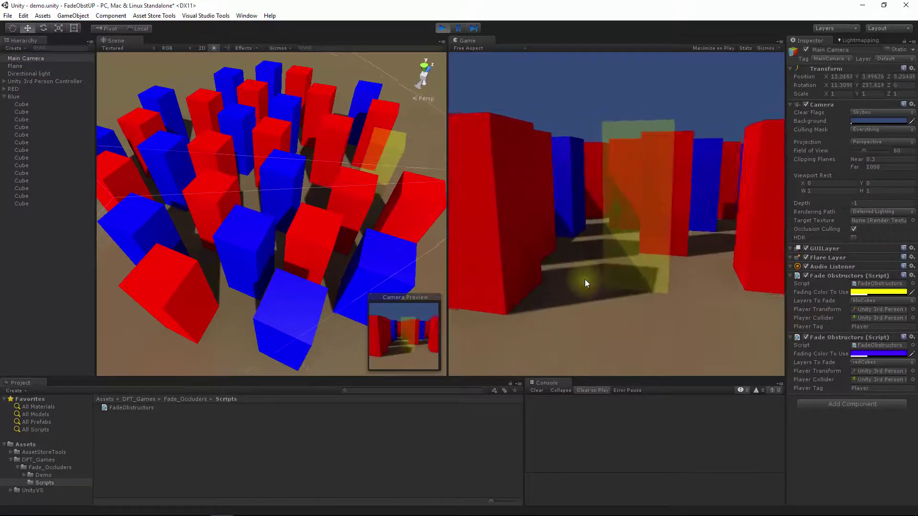
pyautogui.press('a')
pyautogui.press('a')
pyautogui.press('w')
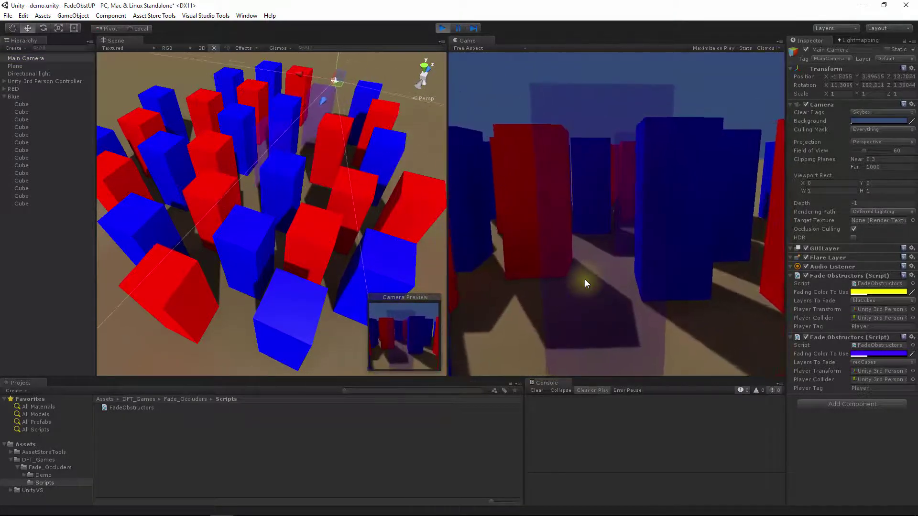
pyautogui.press('w')
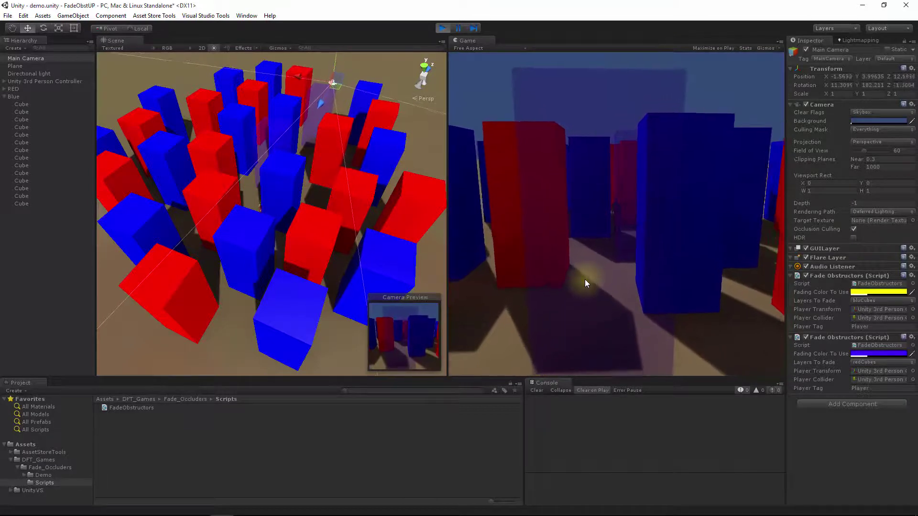
pyautogui.press('w')
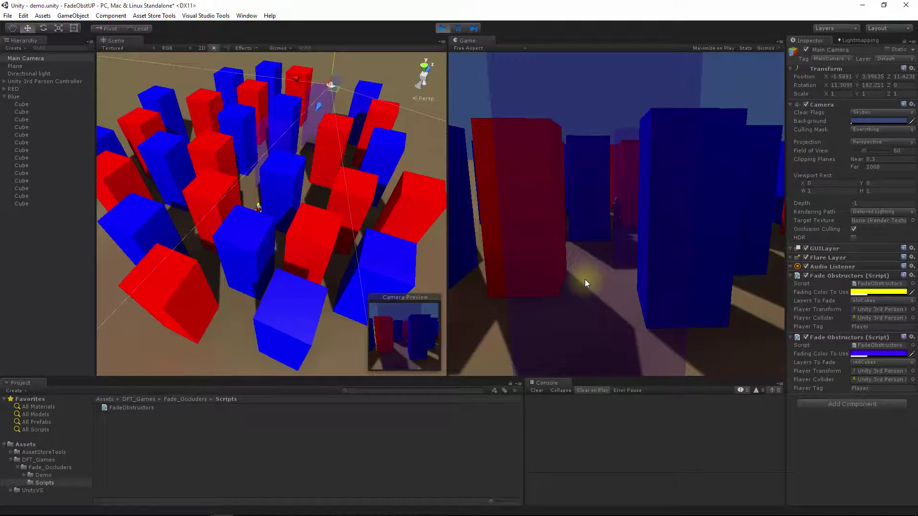
pyautogui.press('d')
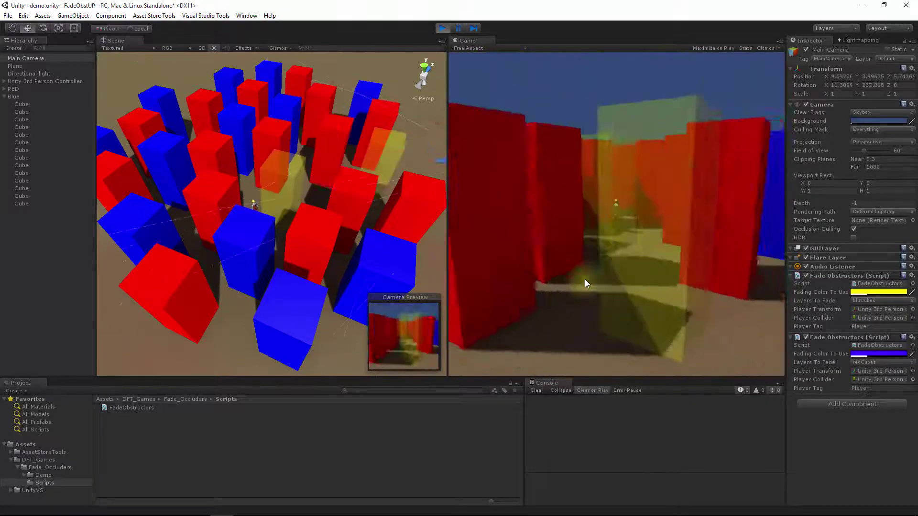
pyautogui.press('a')
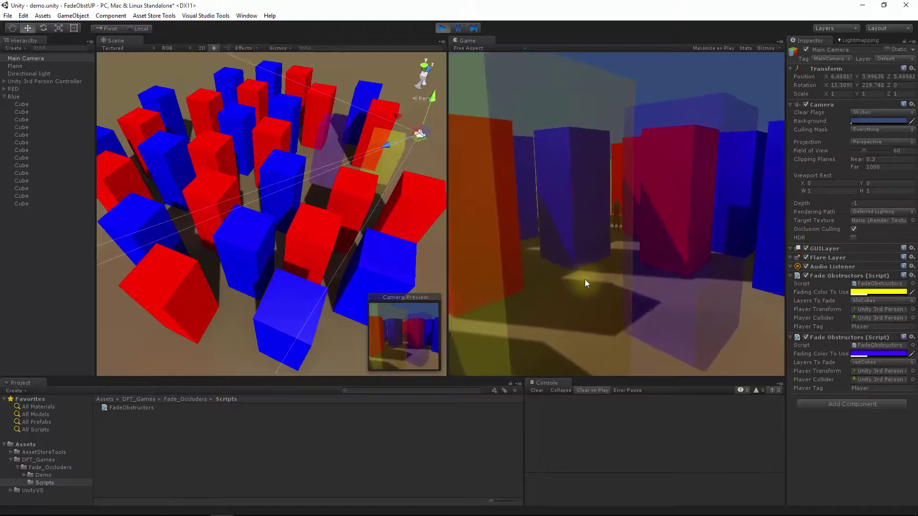
pyautogui.press('w')
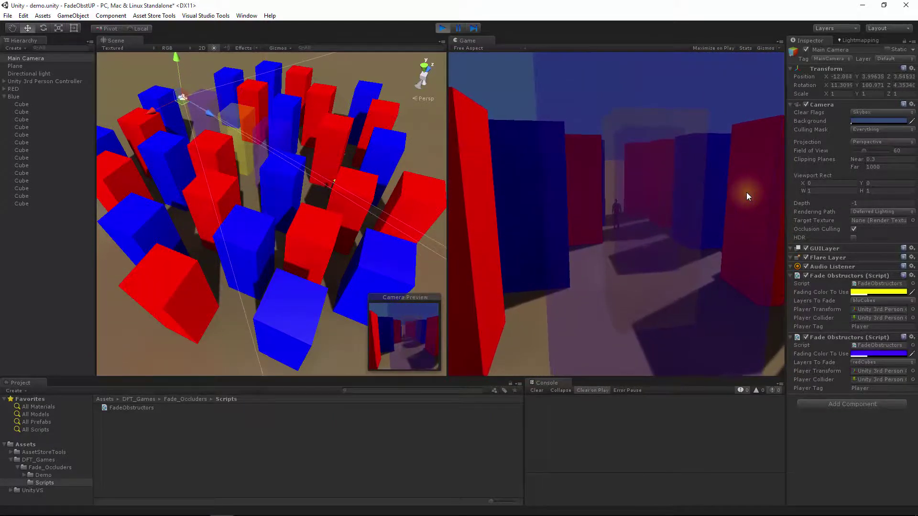
pyautogui.click(442, 29)
# Review the color and alpha settings of the first Fade Obstructors component's fading color
pyautogui.click(864, 291)
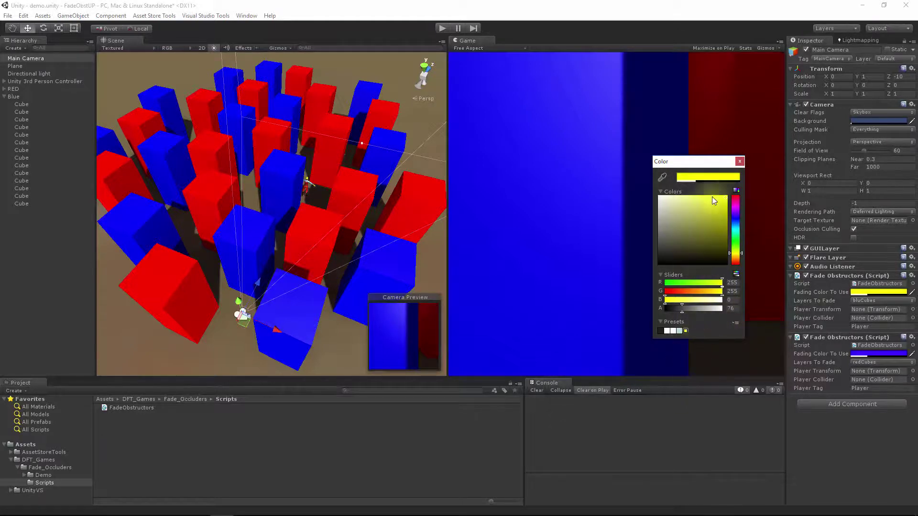
pyautogui.click(741, 161)
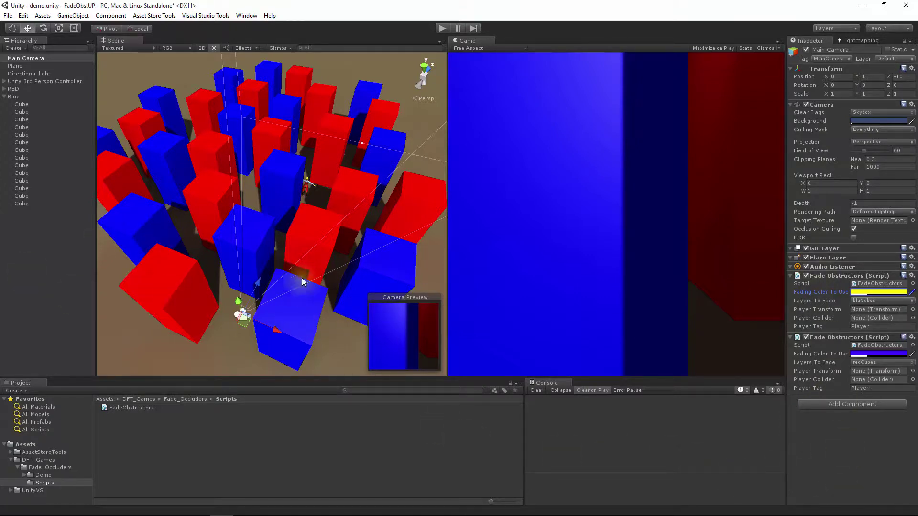
# Collapse the Blue group in the hierarchy and clear the selection, with the whole cube field in the scene view
pyautogui.keyDown('alt'); pyautogui.moveTo(279, 256); pyautogui.dragTo(197, 254); pyautogui.keyUp('alt')
pyautogui.keyDown('alt'); pyautogui.moveTo(268, 269); pyautogui.dragTo(225, 202, button='right'); pyautogui.keyUp('alt')
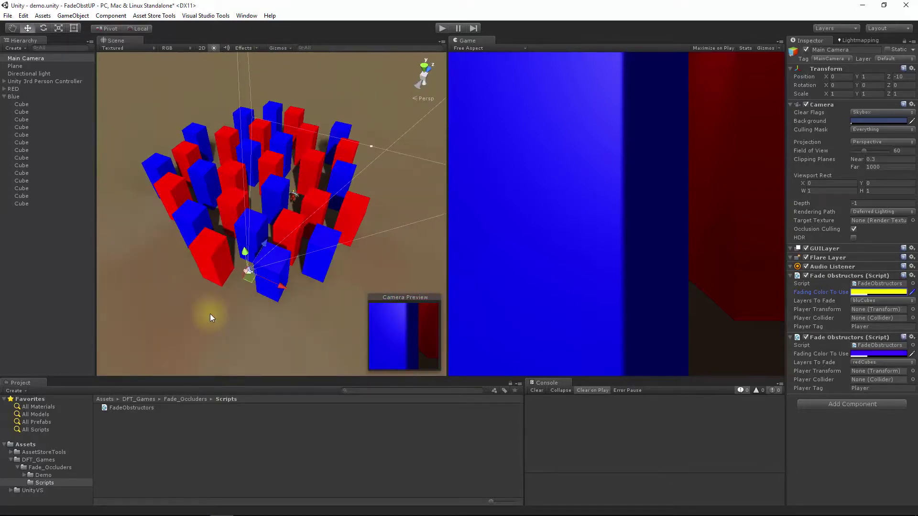
pyautogui.click(3, 97)
pyautogui.click(22, 220)
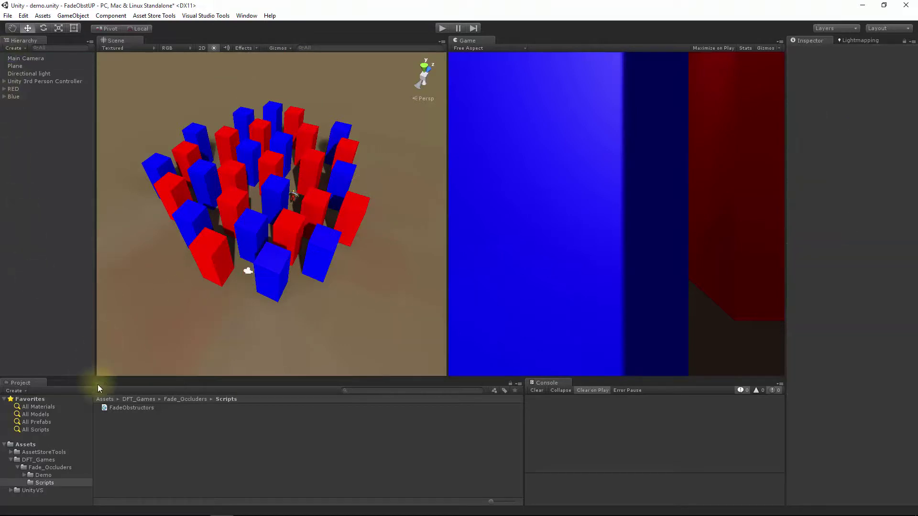